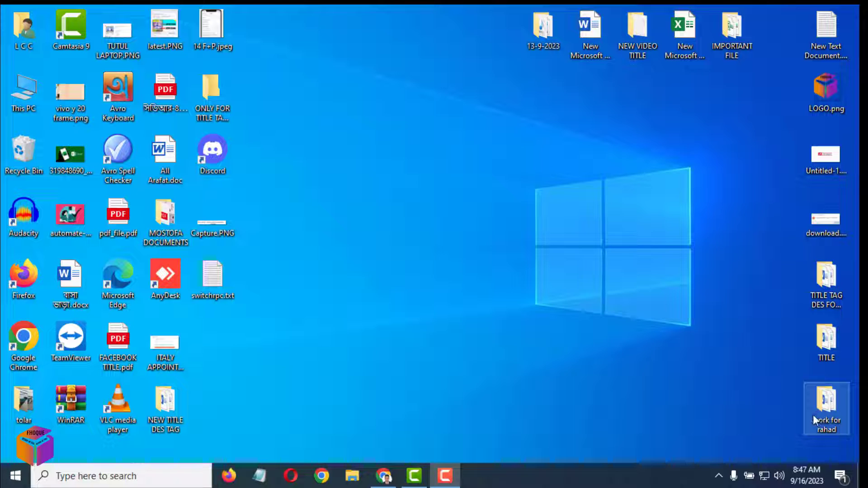
Open switchrpc.txt from the desktop in Notepad and highlight the SwitchRPC v2.0-Beta GitHub link.
left_click(385, 482)
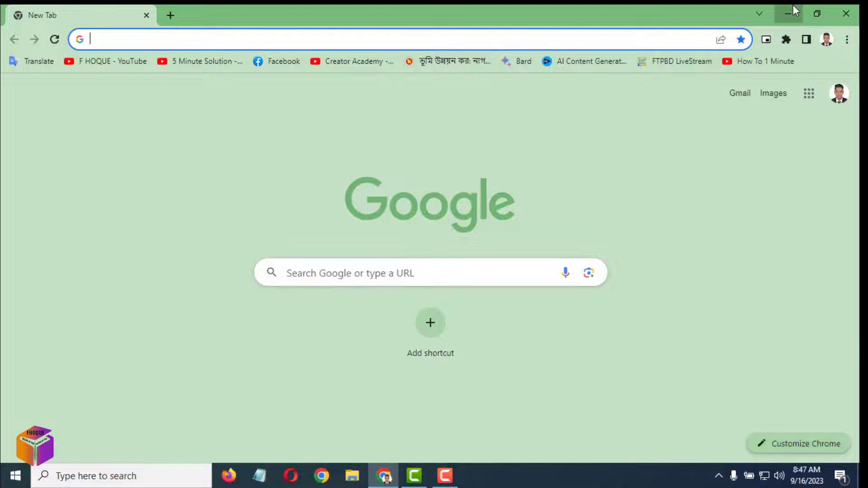
left_click(794, 9)
double_click(216, 281)
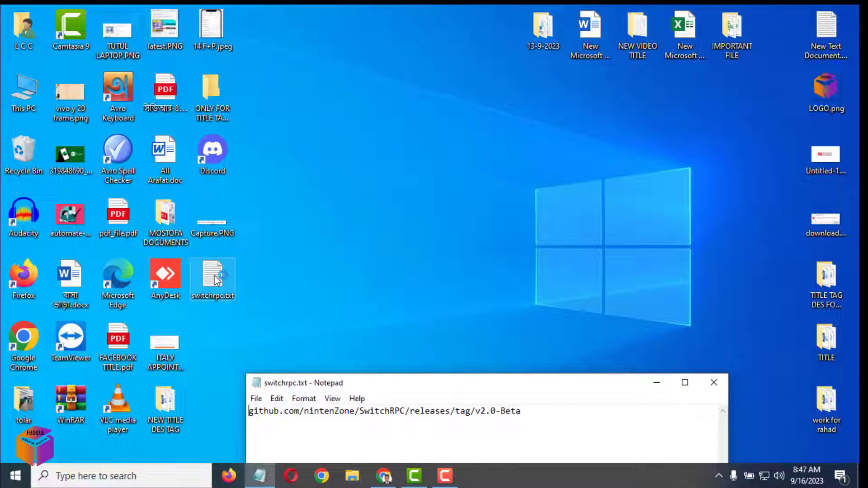
mouse_move(524, 411)
left_mouse_down()
mouse_move(320, 411)
mouse_move(236, 384)
left_mouse_up()
key("ctrl+c")
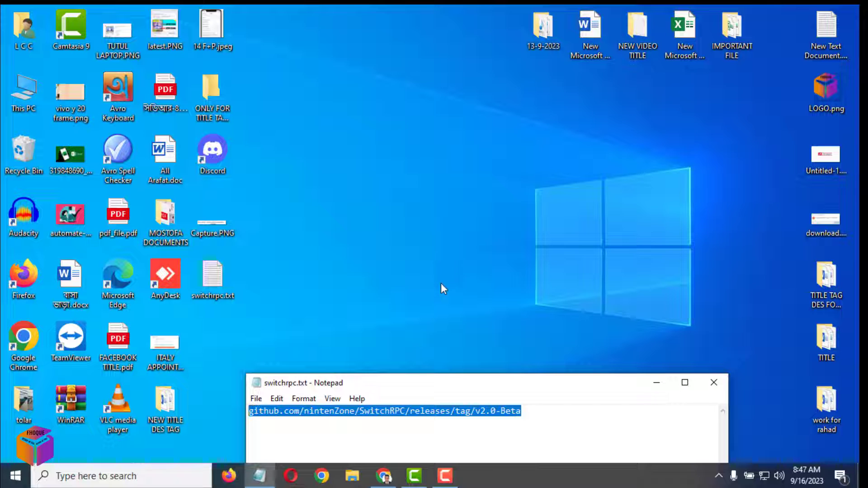
Load the pasted SwitchRPC v2.0-Beta release URL in Chrome and scroll to SwitchRPC-Setup.exe under Assets.
left_click(384, 476)
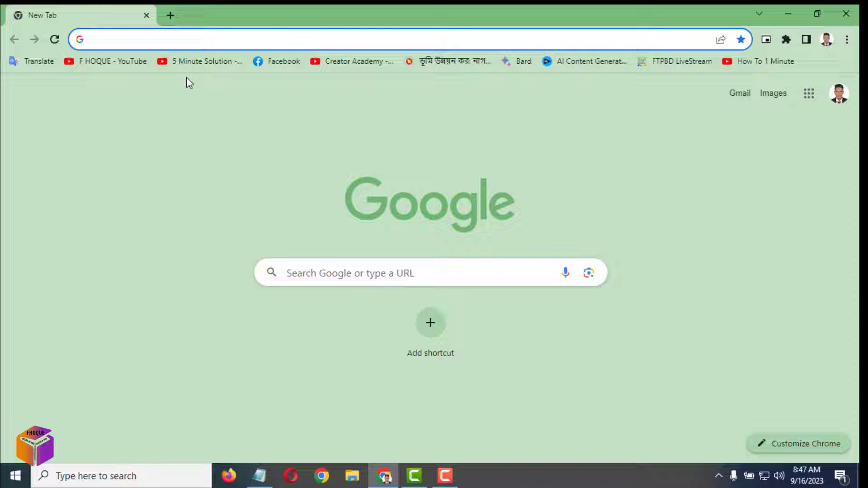
key("ctrl+v")
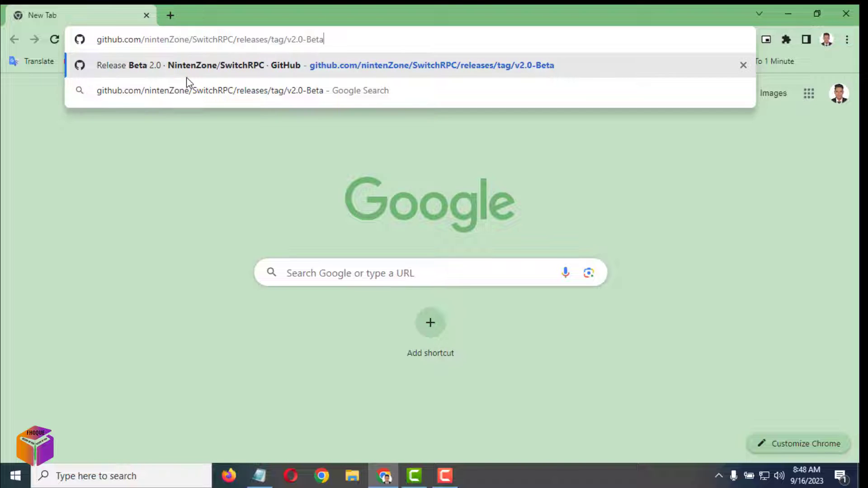
key("Return")
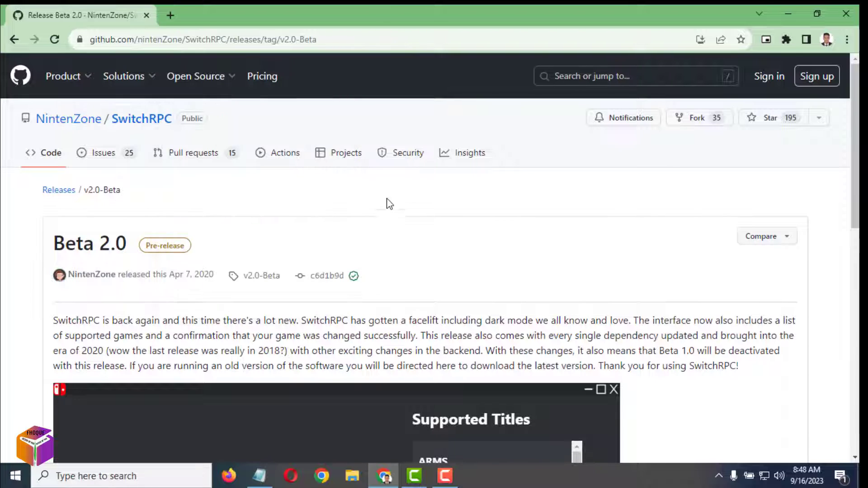
scroll(389, 204, "down", 12)
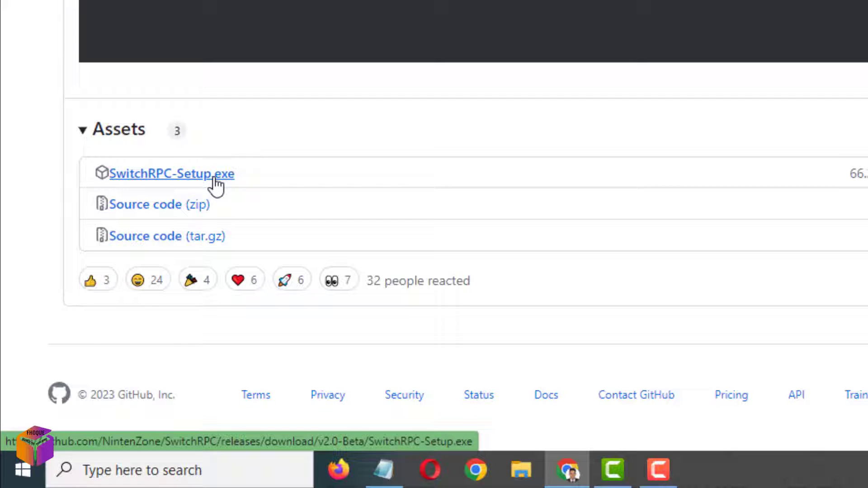
Cancel the new SwitchRPC-Setup.exe download and remove it from Chrome's downloads list.
left_click(163, 174)
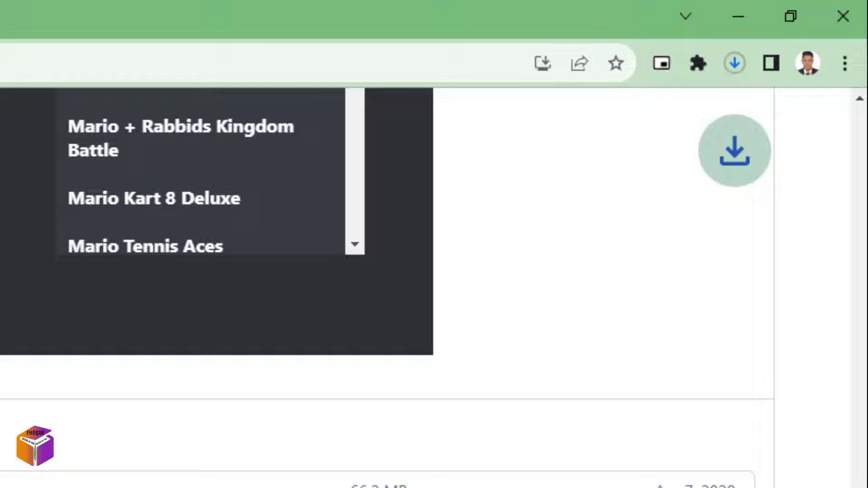
left_click(735, 64)
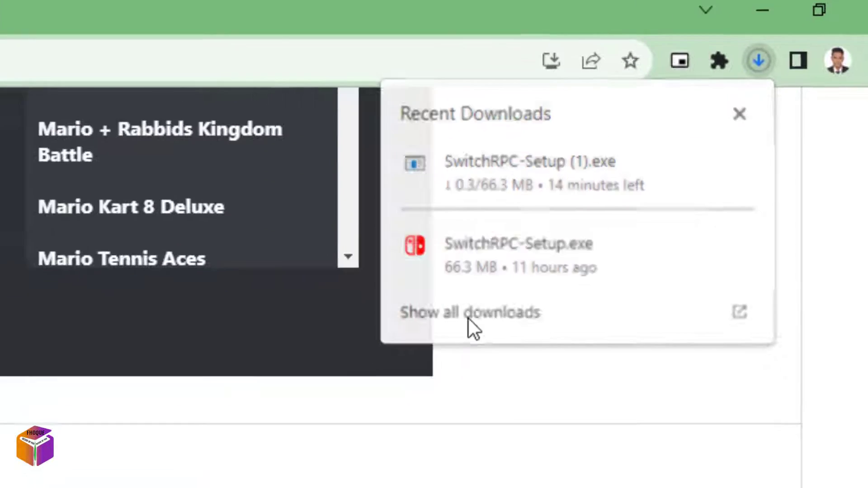
left_click(407, 346)
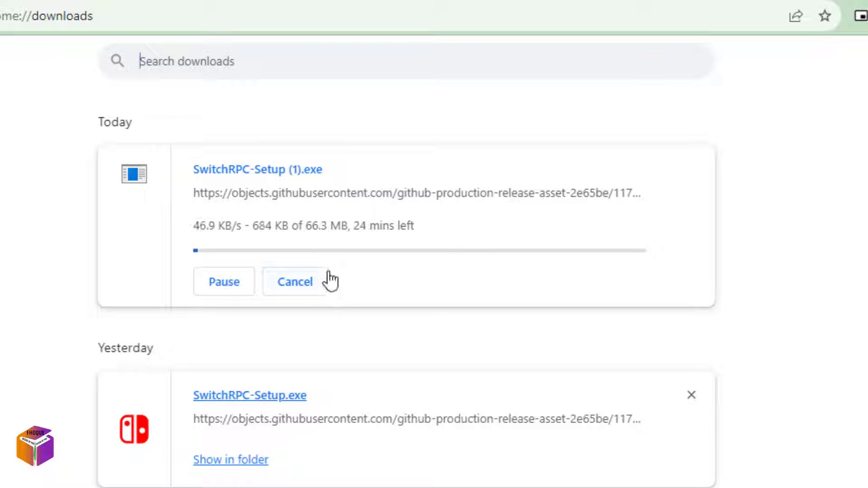
left_click(296, 284)
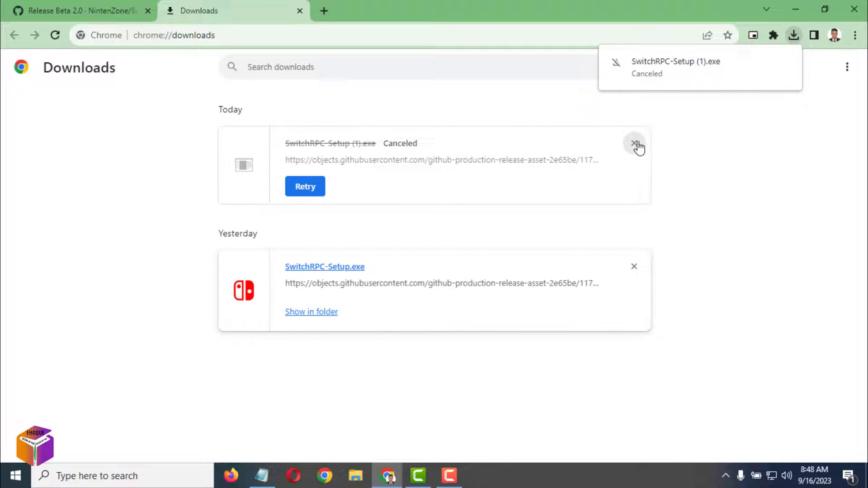
left_click(634, 143)
Minimize Chrome and Notepad, then run SwitchRPC-Setup.exe from This PC's Downloads folder.
left_click(796, 2)
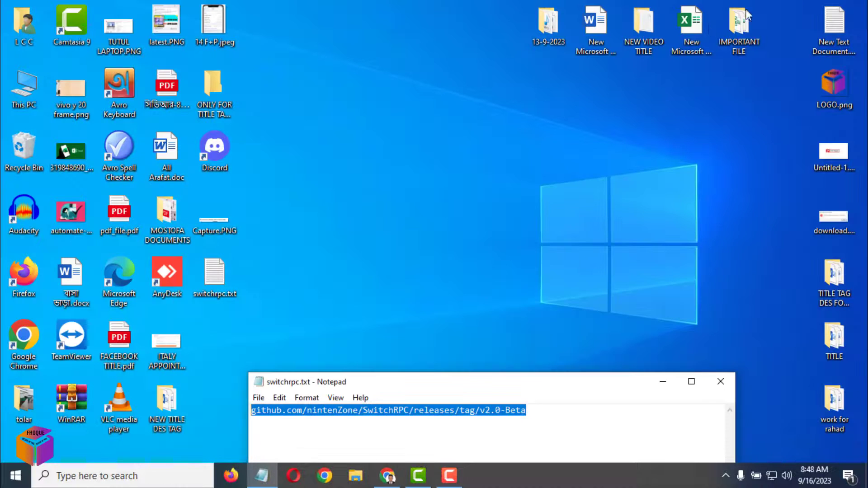
left_click(663, 382)
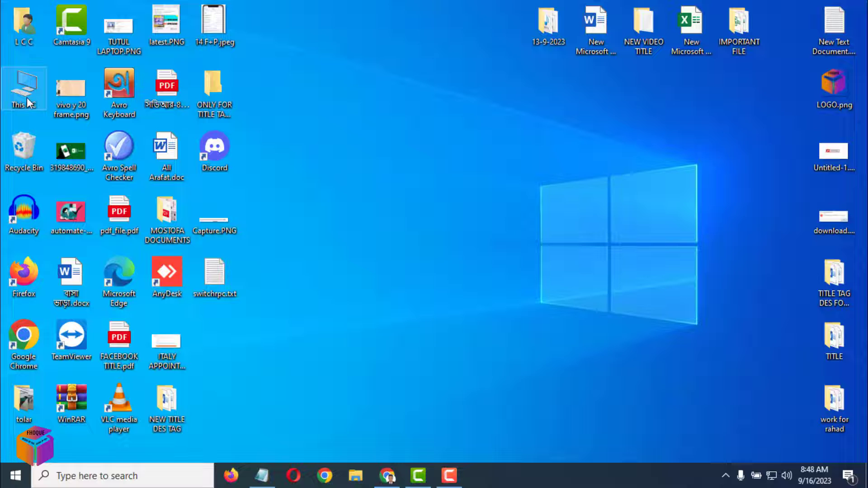
double_click(28, 103)
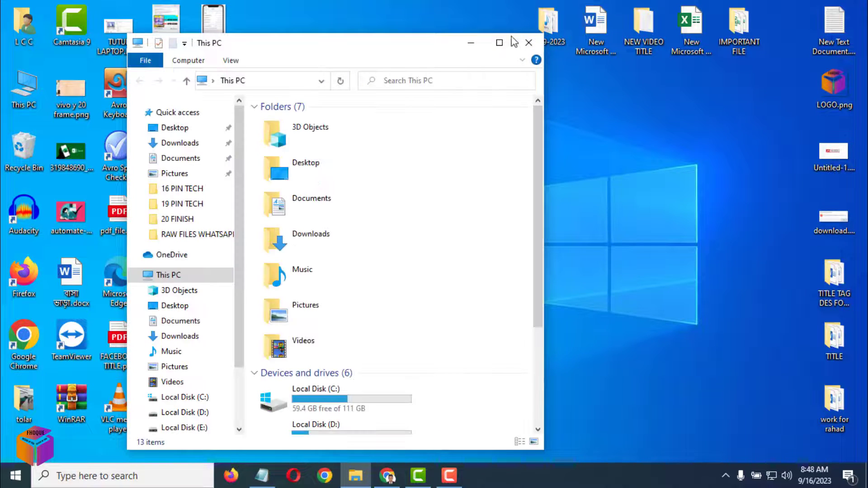
left_click(499, 43)
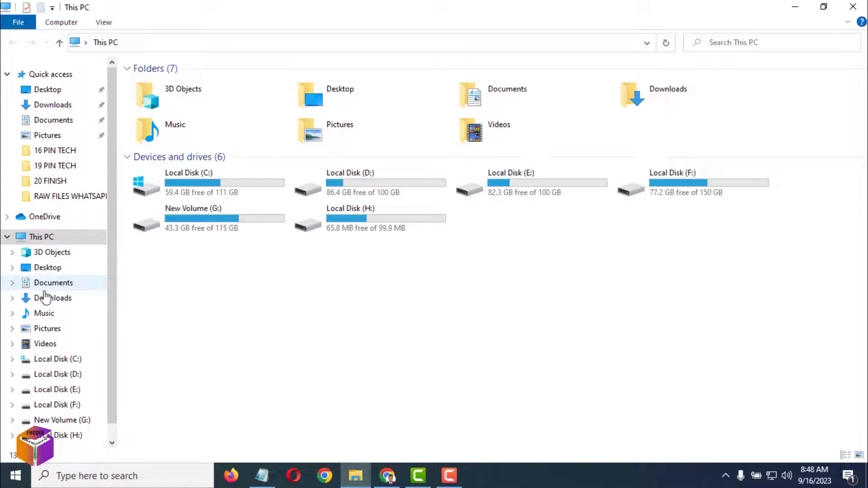
left_click(45, 298)
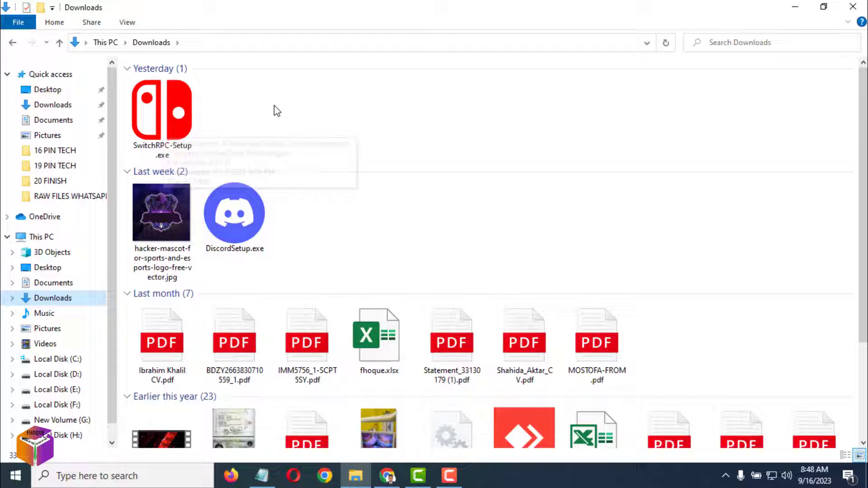
left_click(167, 123)
left_click(168, 120)
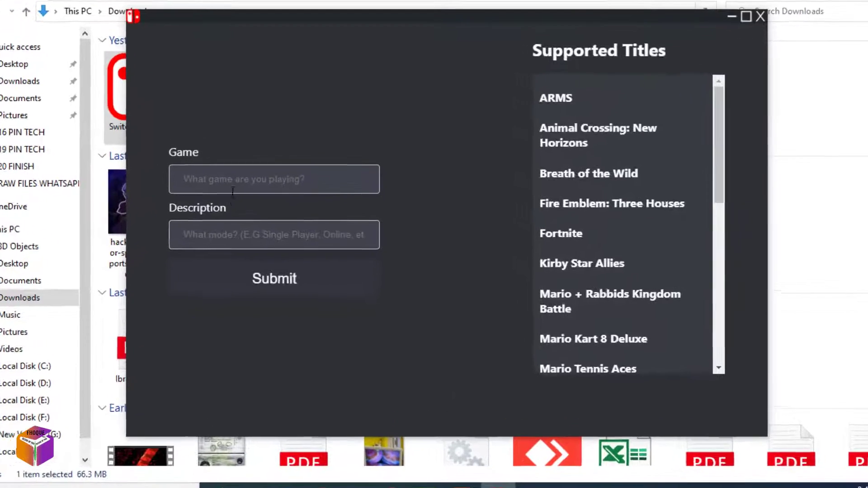
Submit game PUBG with description ONLINE in SwitchRPC, then minimize SwitchRPC and File Explorer.
left_click(242, 194)
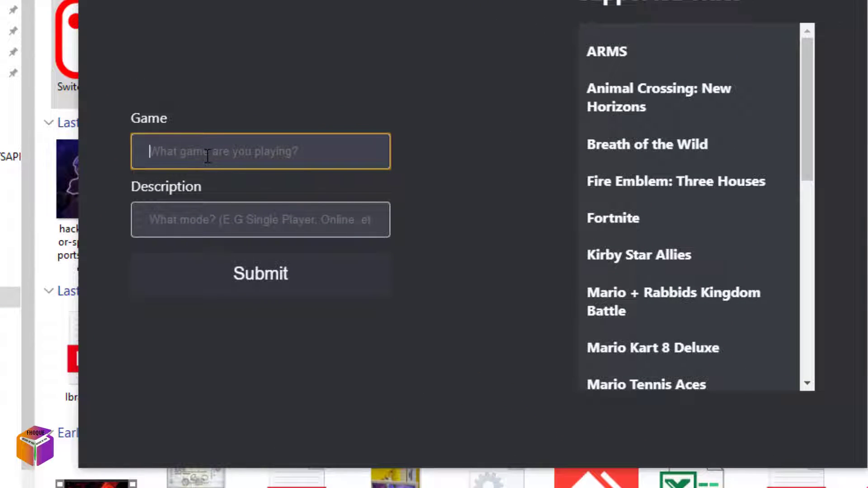
type("PUBG")
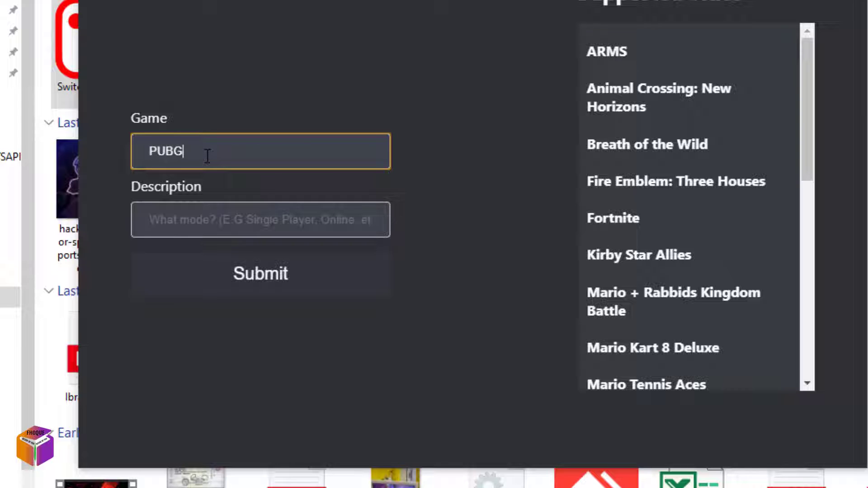
left_click(196, 225)
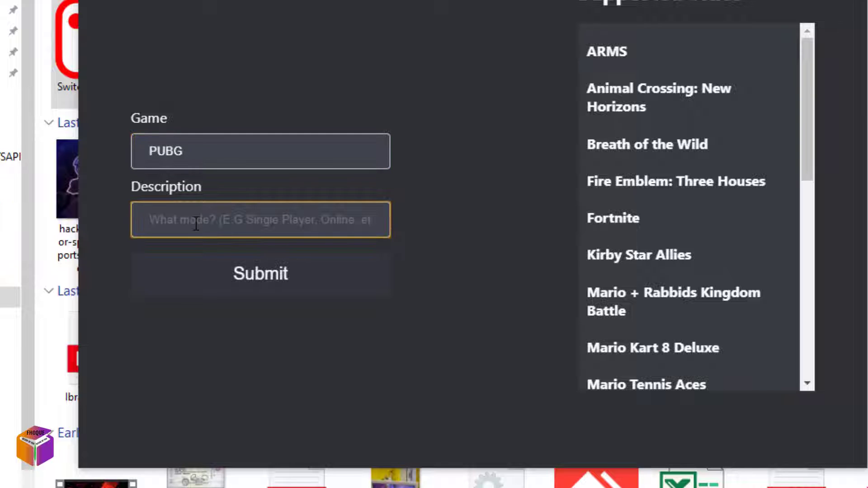
type("ONLINE")
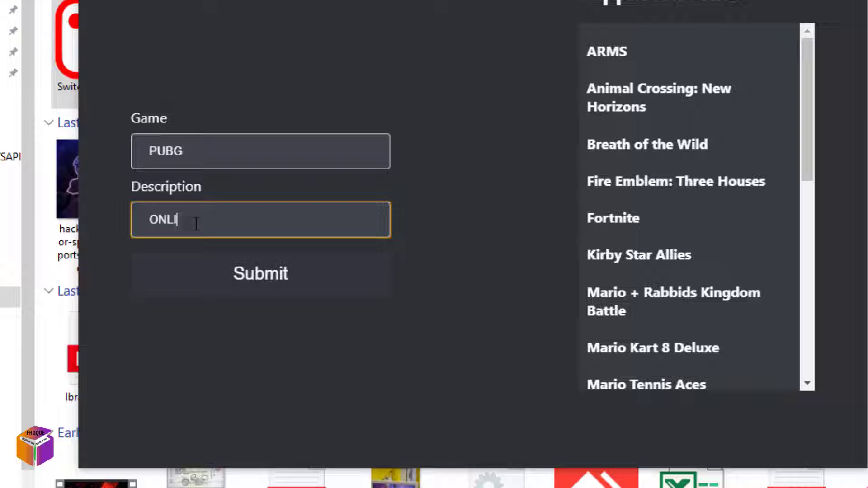
left_click(279, 271)
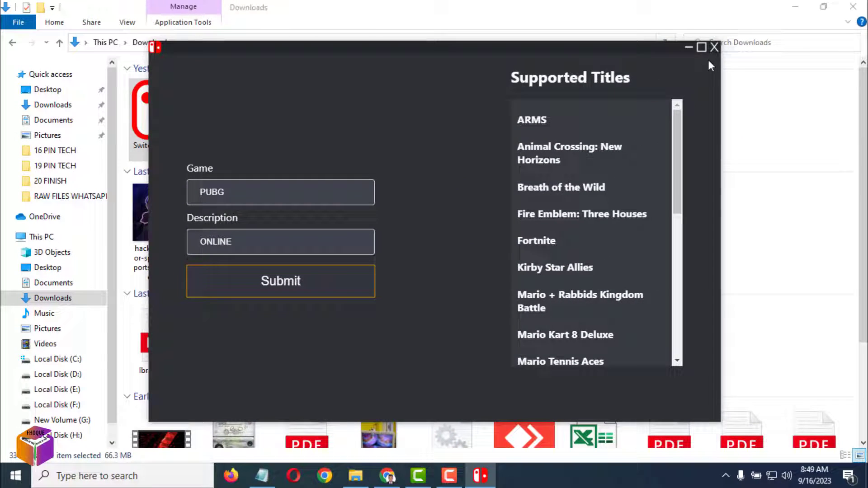
left_click(740, 30)
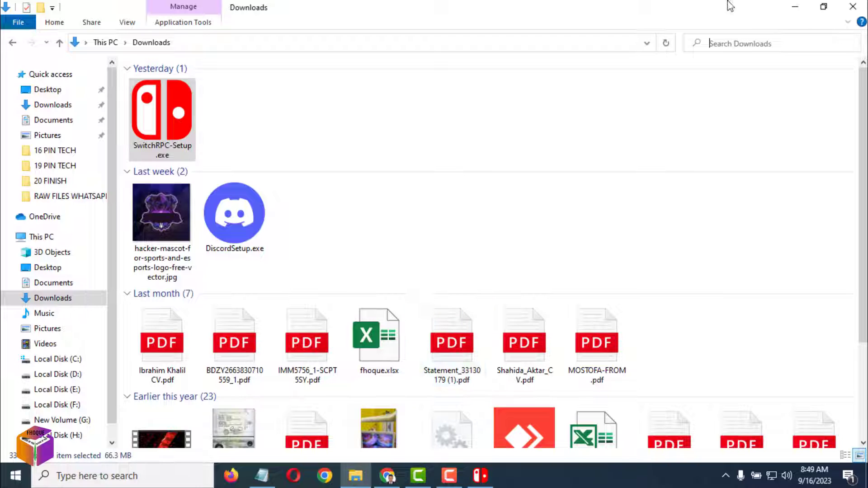
left_click(795, 6)
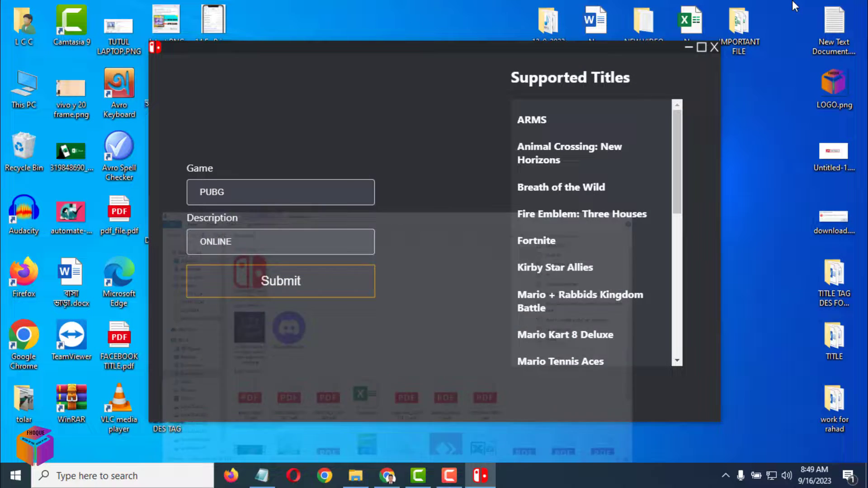
Log in to Discord by entering the account's e-mail and password.
left_click(687, 48)
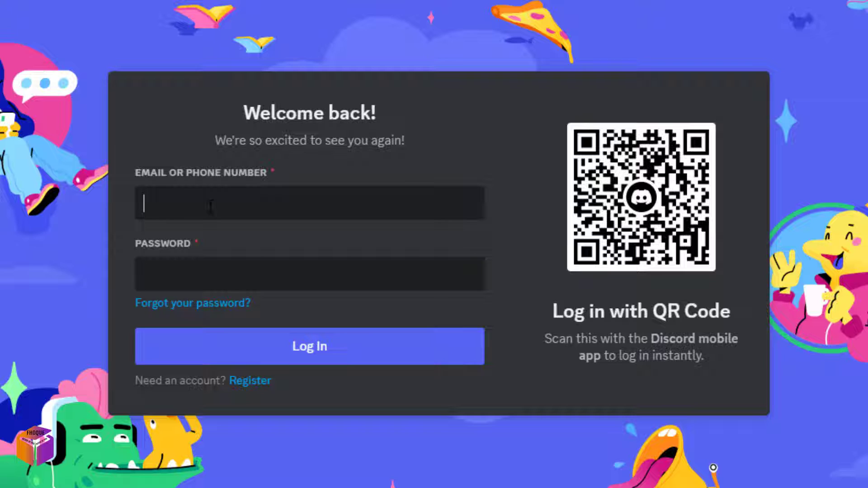
type("example@gmail.com")
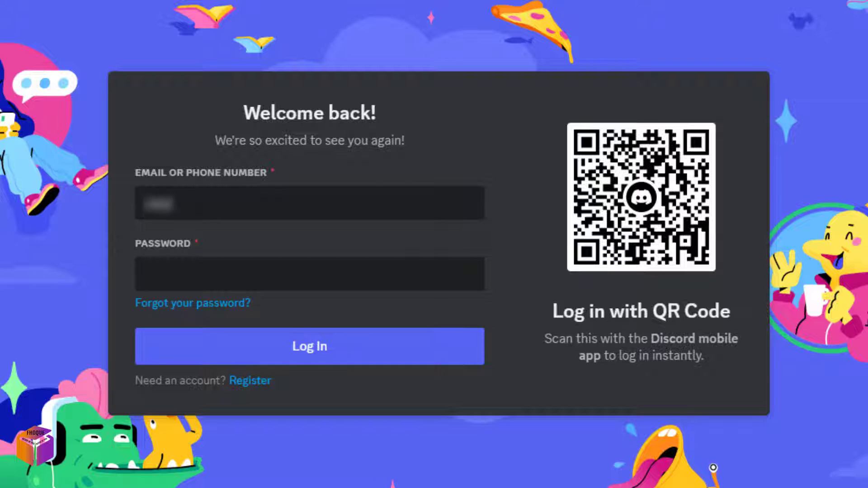
type("@gmail.com")
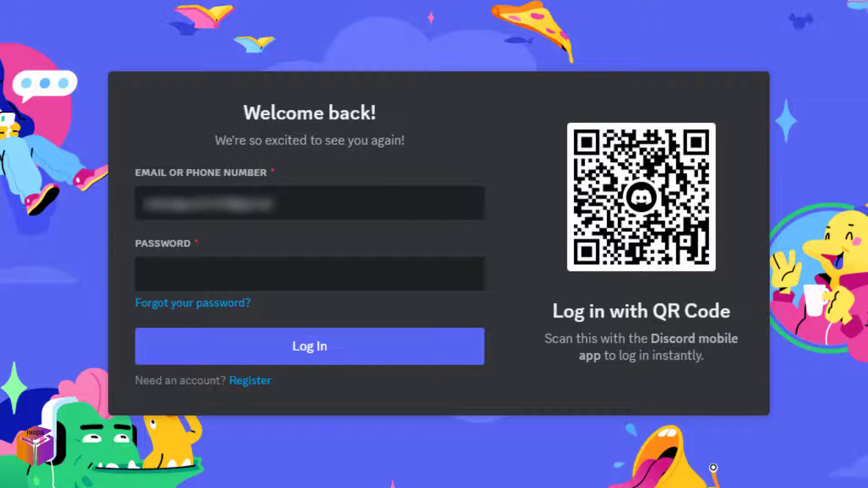
left_click(203, 282)
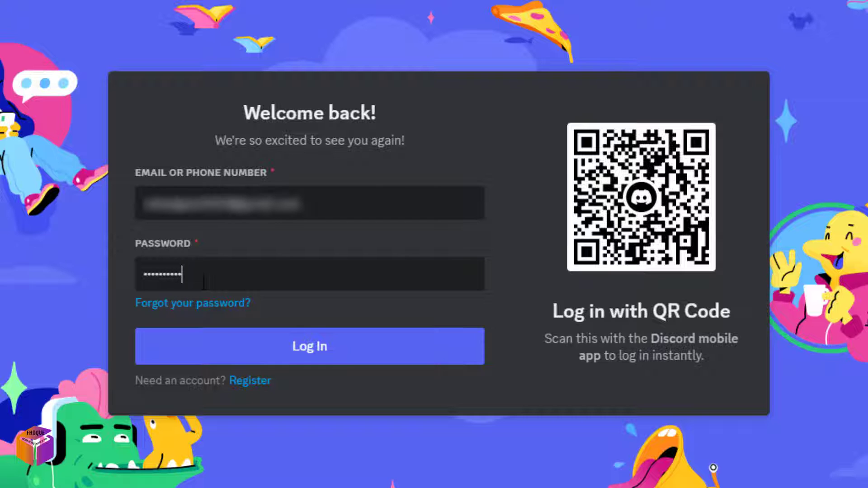
key("Return")
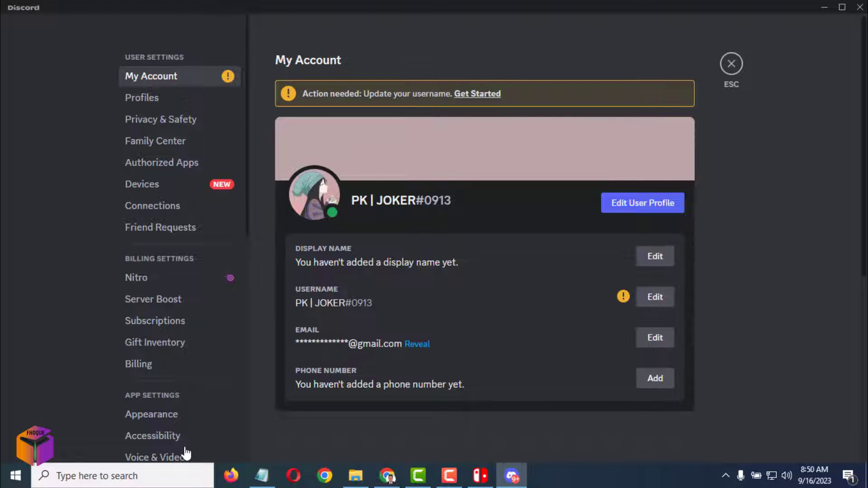
Scroll the User Settings sidebar to Activity Settings and open Registered Games.
scroll(142, 303, "down", 3)
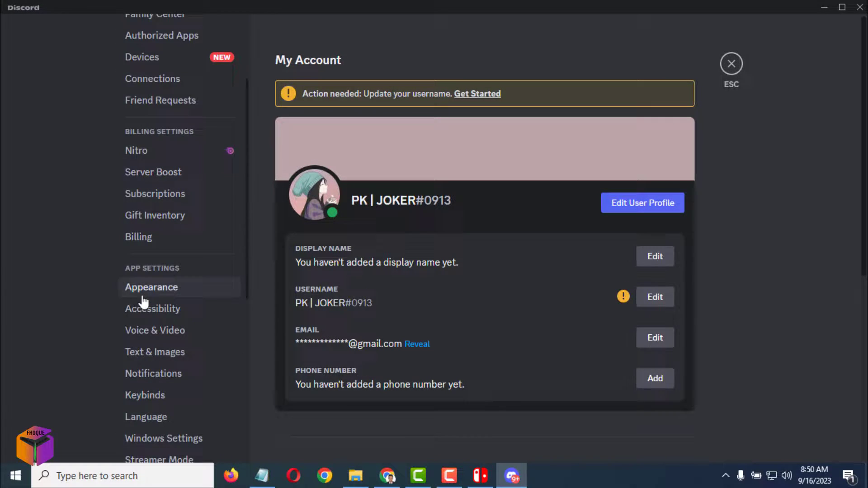
scroll(144, 302, "down", 8)
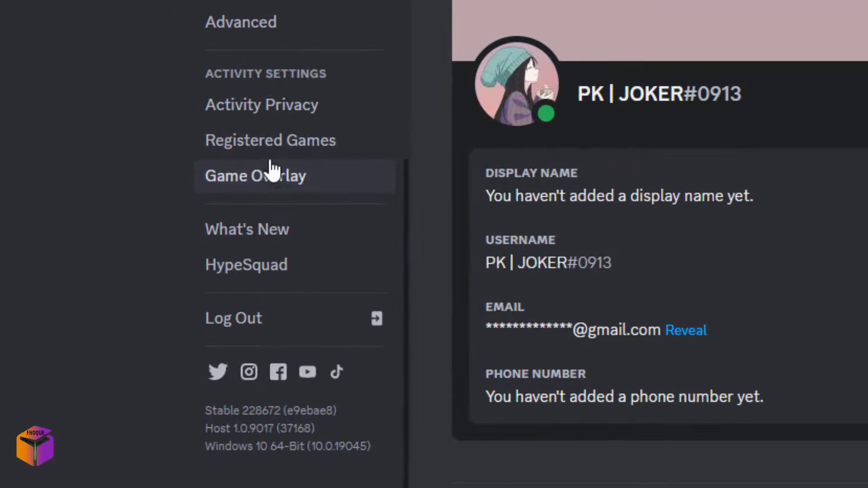
left_click(300, 150)
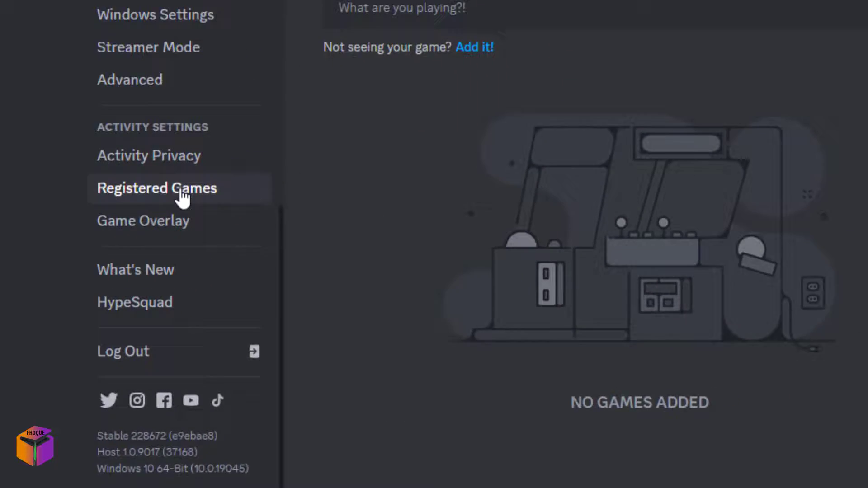
Add SwitchRPC from the running-programs dropdown as a registered game.
left_click(247, 150)
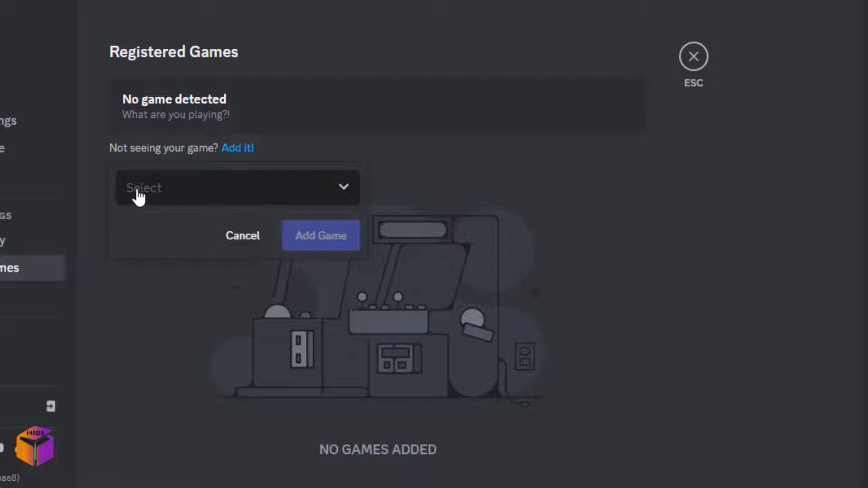
left_click(343, 197)
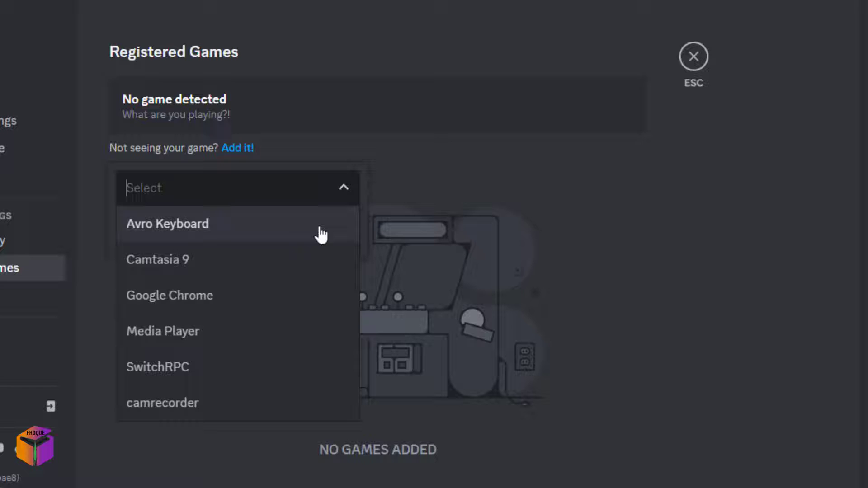
left_click(189, 371)
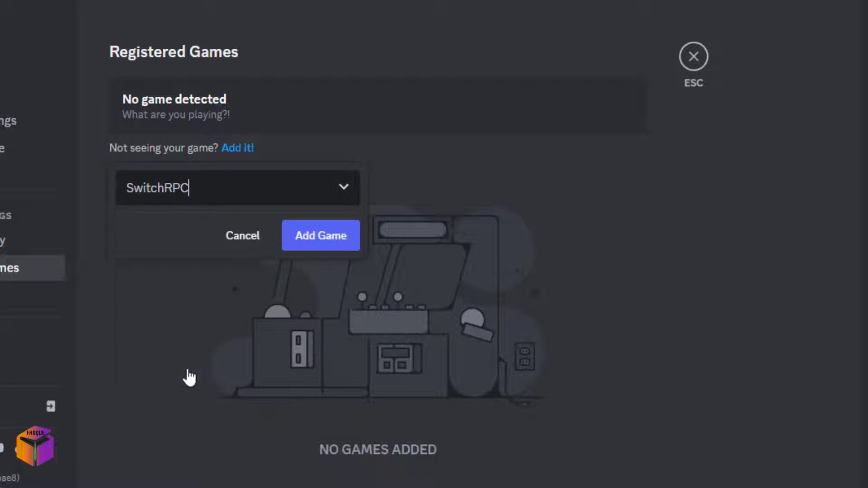
left_click(322, 243)
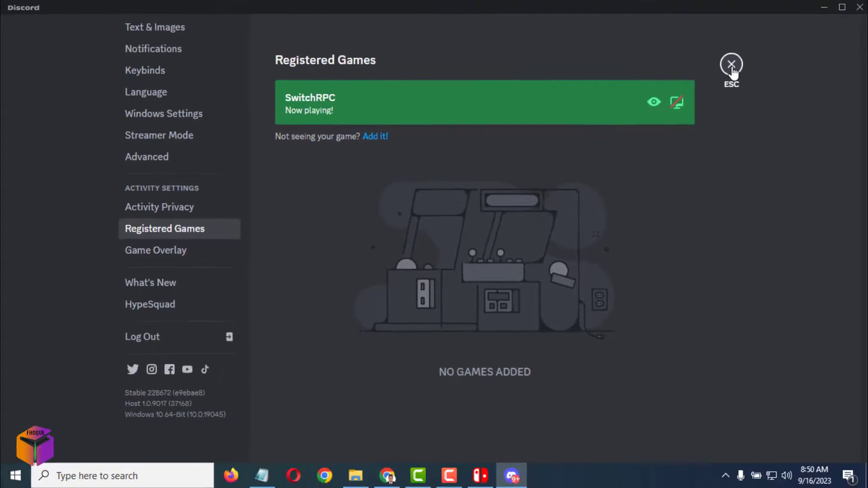
Close settings, open the HUNGER FOR PUBG server, and show its member list.
left_click(732, 66)
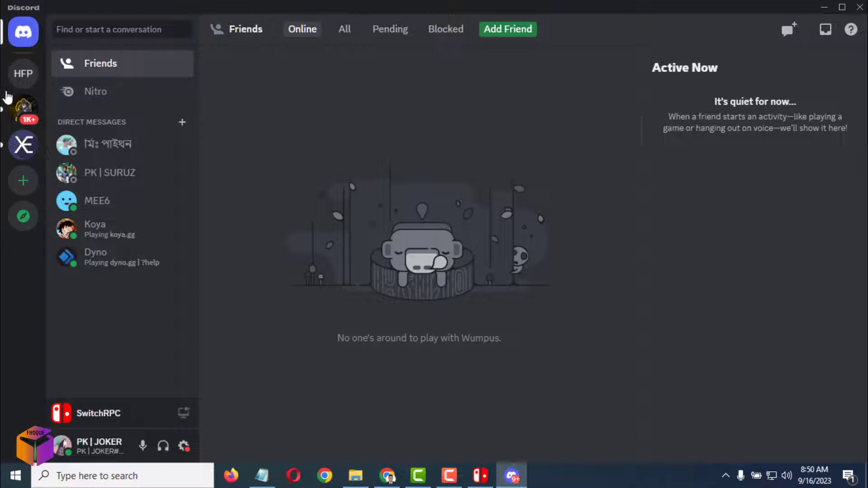
left_click(21, 75)
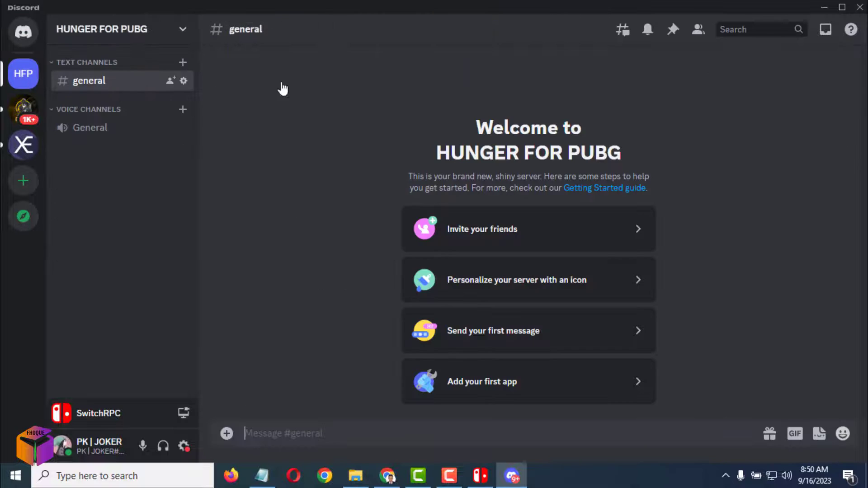
left_click(698, 30)
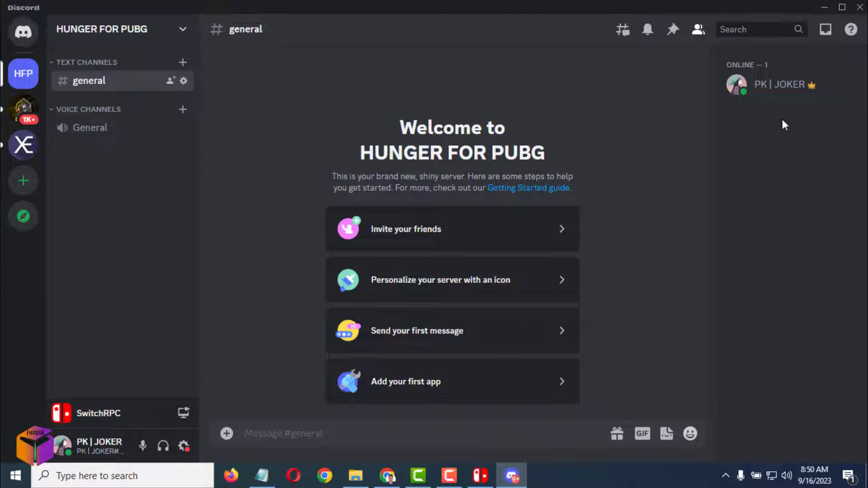